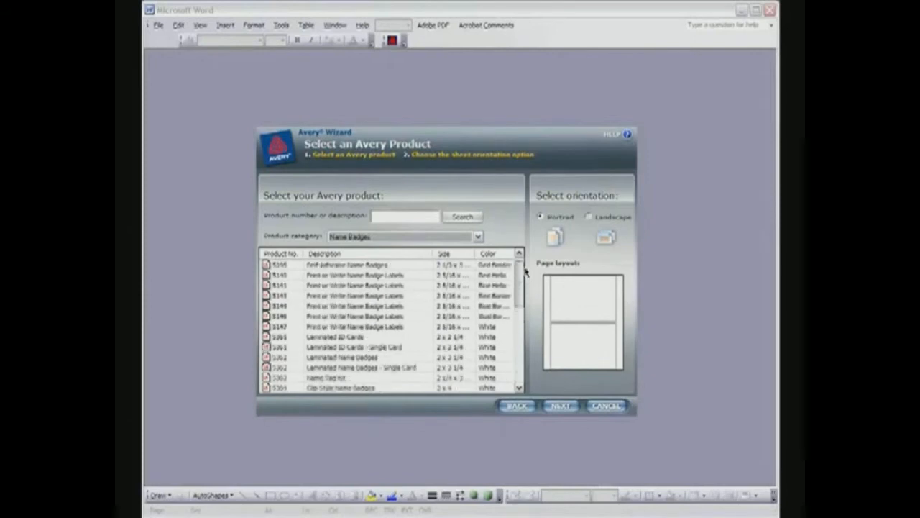
# - Search the product list for number 5384 and continue with the Clip Style Name Badges in portrait orientation
pyautogui.click(388, 216)
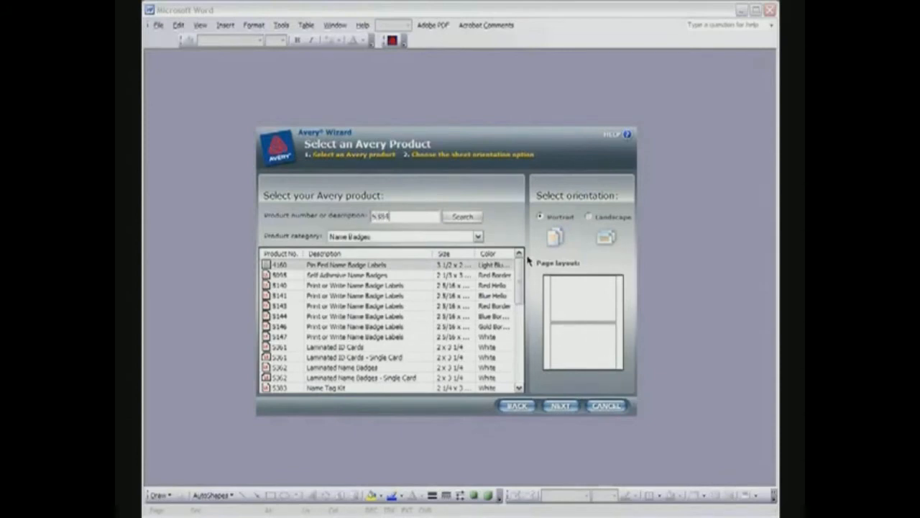
pyautogui.click(466, 216)
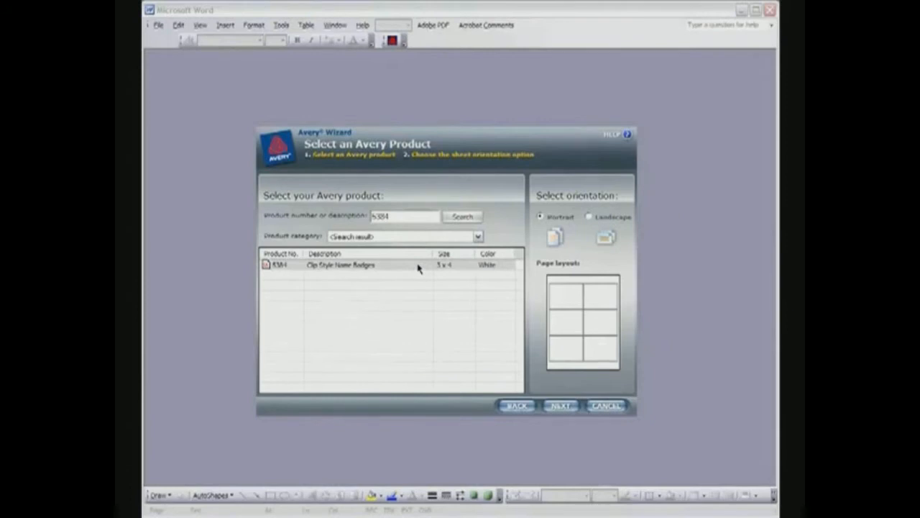
pyautogui.click(560, 407)
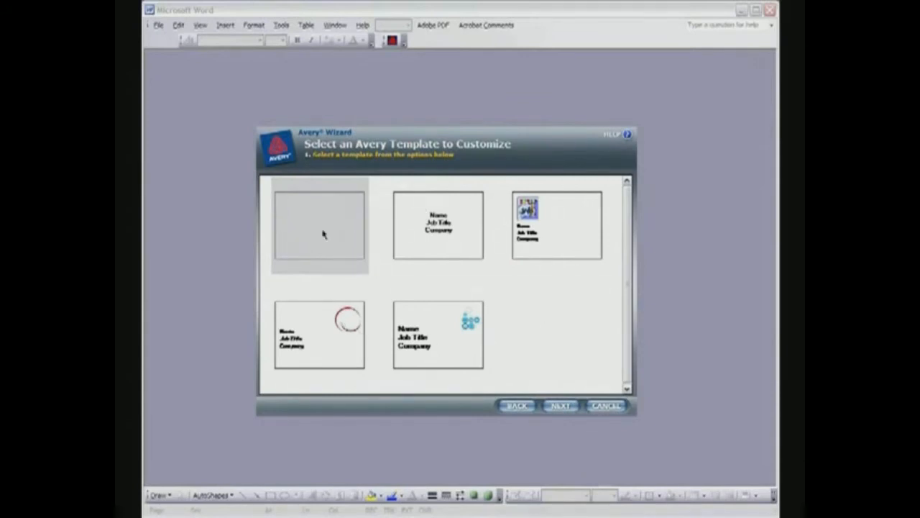
# - Use the badge template with the blue circles graphic and choose to merge data from an existing data file
pyautogui.click(444, 335)
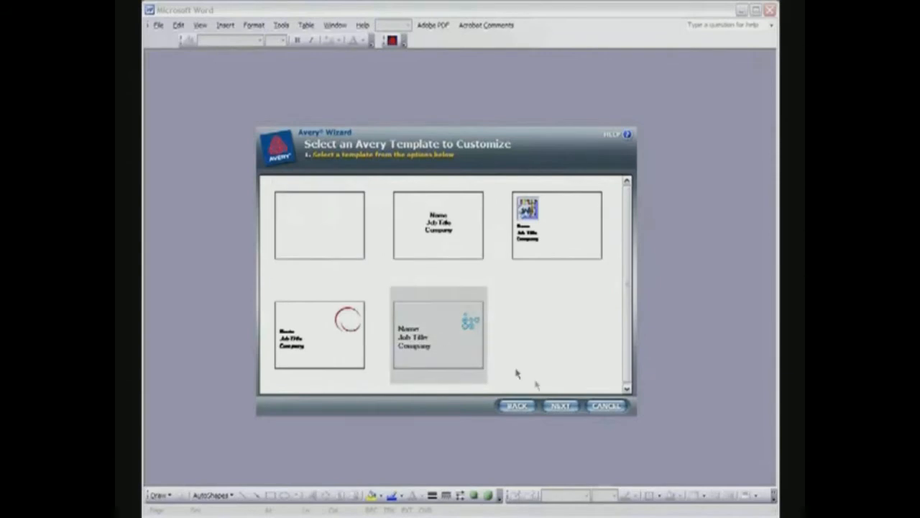
pyautogui.click(561, 406)
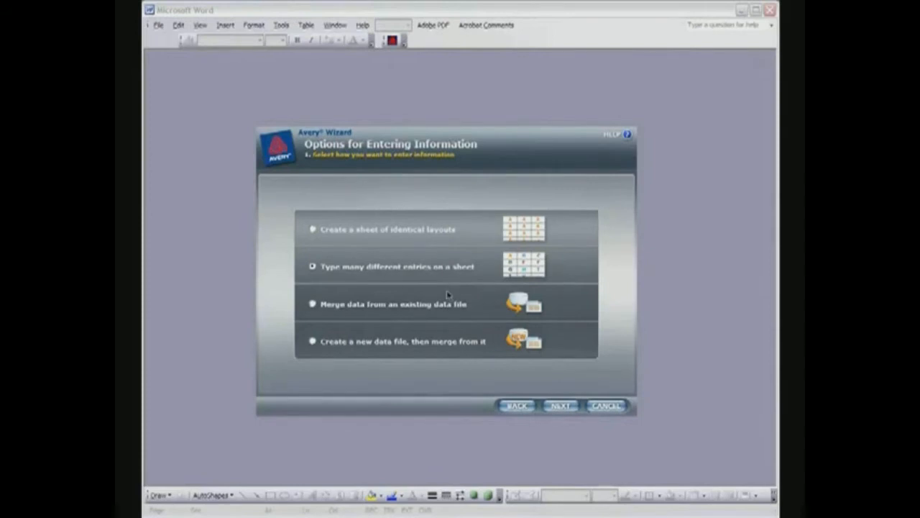
pyautogui.click(312, 305)
pyautogui.click(561, 407)
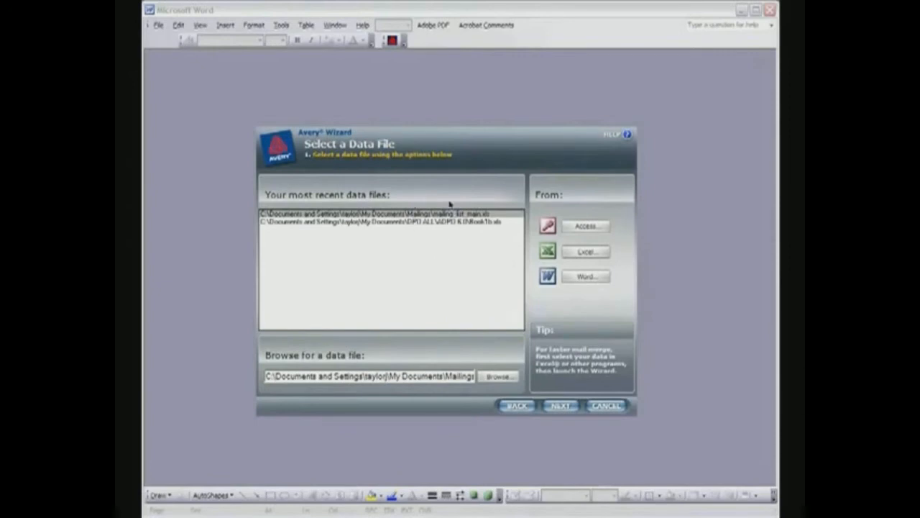
# - Load mailing_list_main.xls from the Mailings folder as the data file, using its mailing_list_main table with column headers in the first row
pyautogui.click(501, 377)
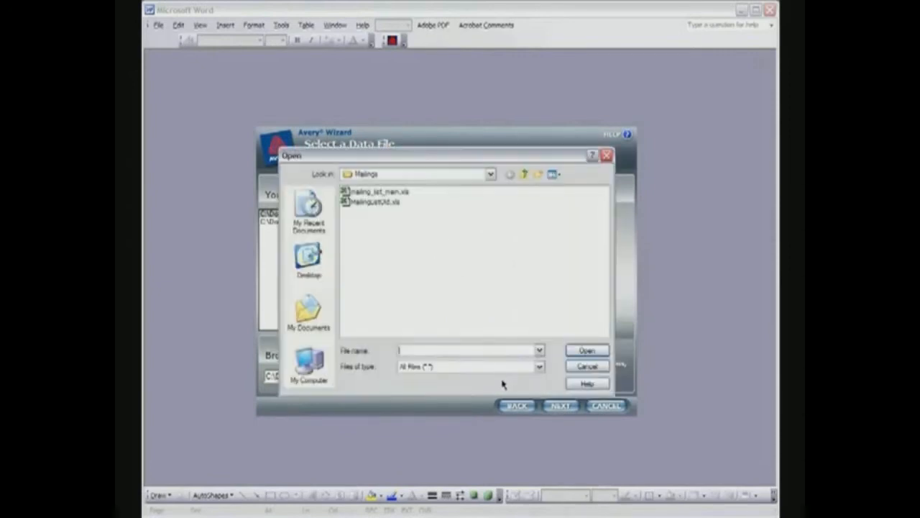
pyautogui.click(358, 193)
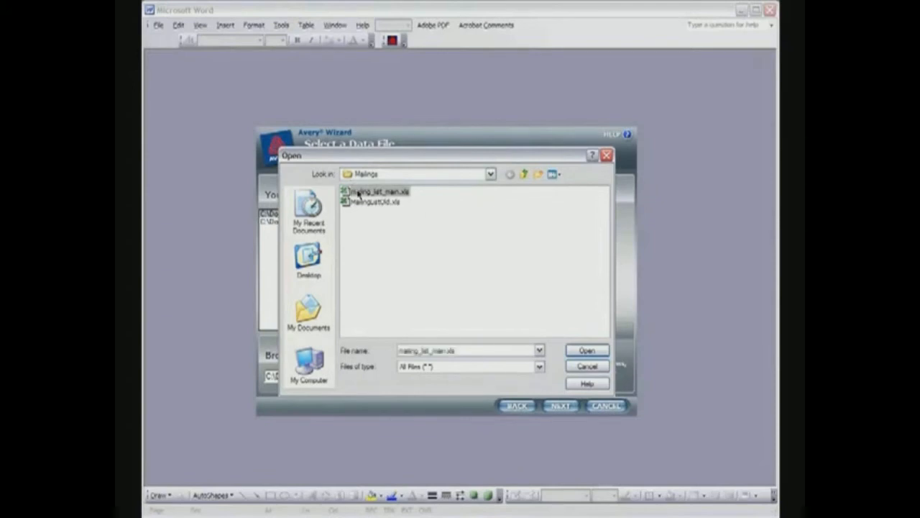
pyautogui.click(587, 350)
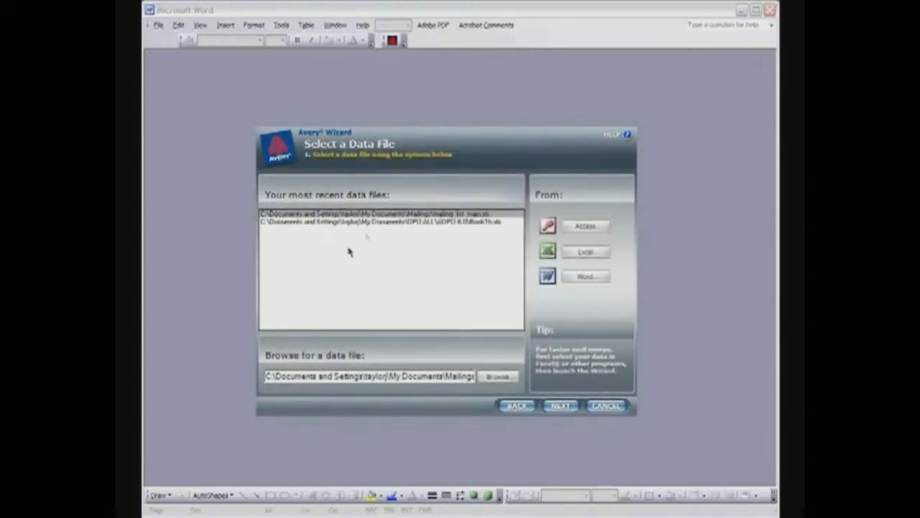
pyautogui.click(561, 406)
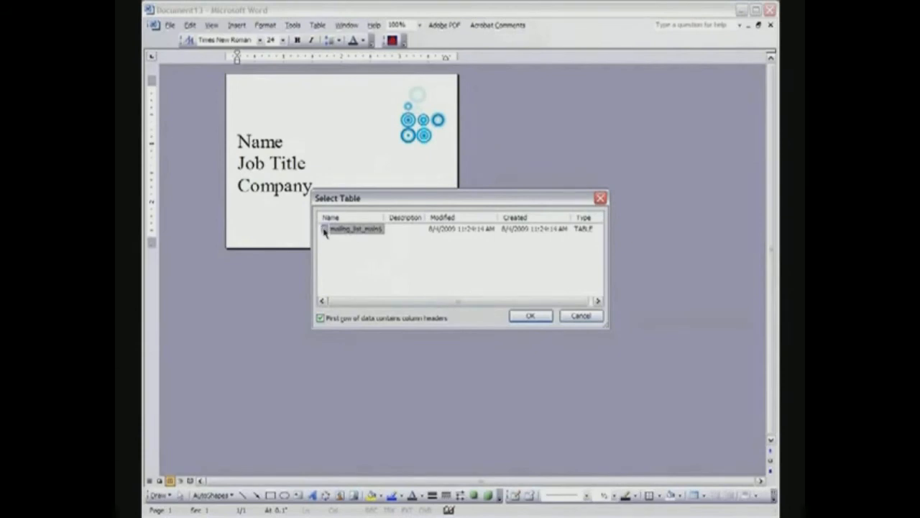
pyautogui.click(537, 317)
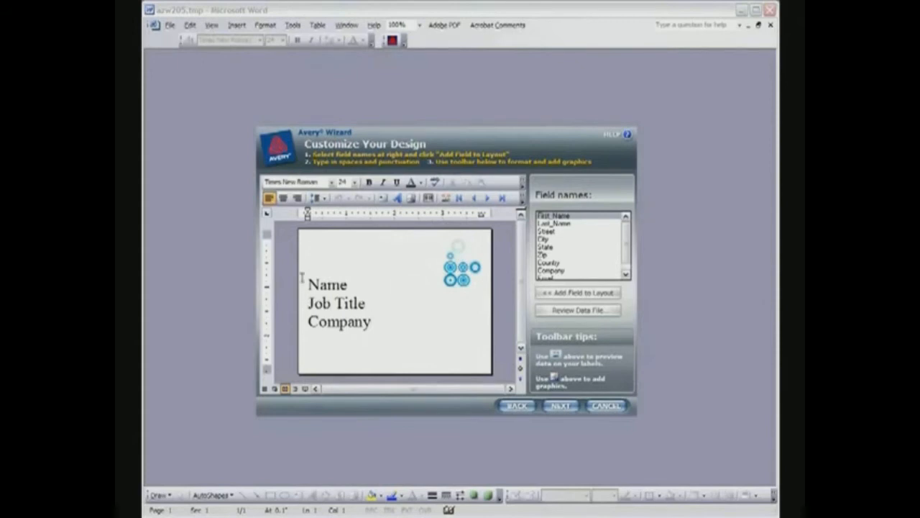
# - Replace the Name, Job Title and Company placeholder text with the First_Name and Last_Name fields on separate lines
pyautogui.moveTo(302, 283); pyautogui.dragTo(387, 321)
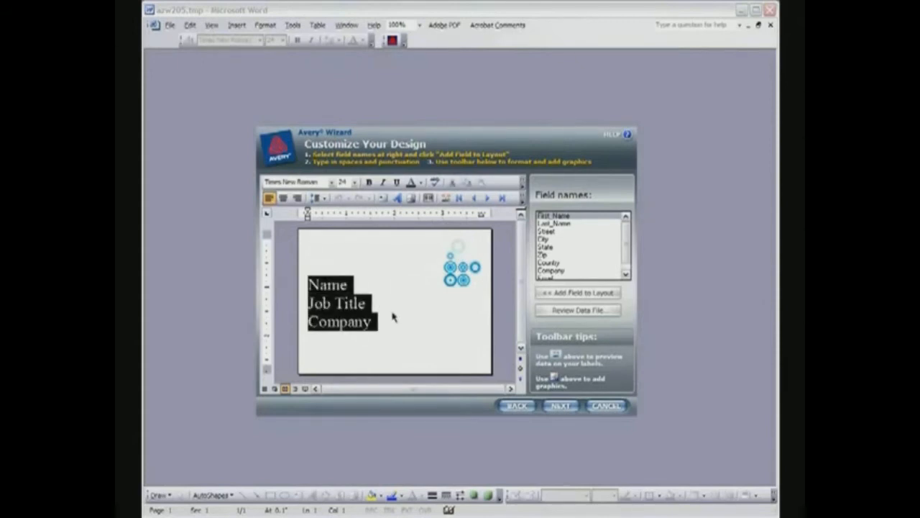
pyautogui.press('Delete')
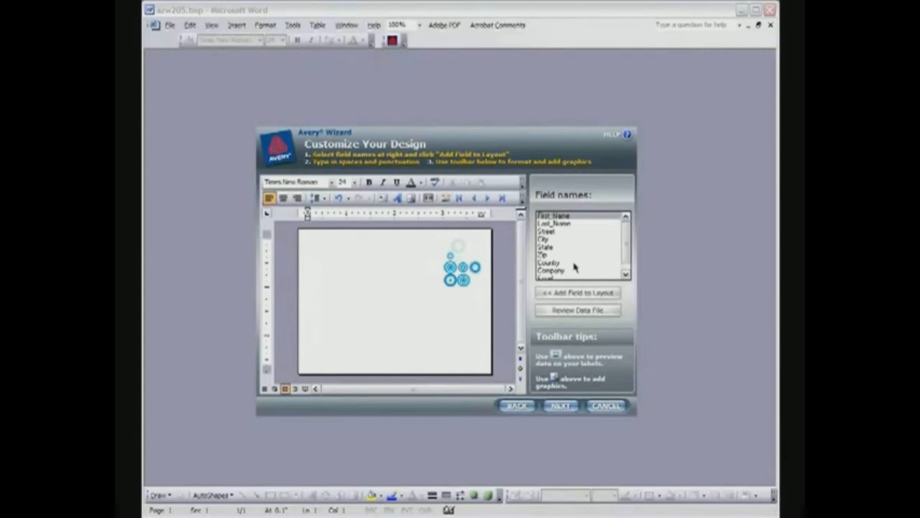
pyautogui.click(579, 294)
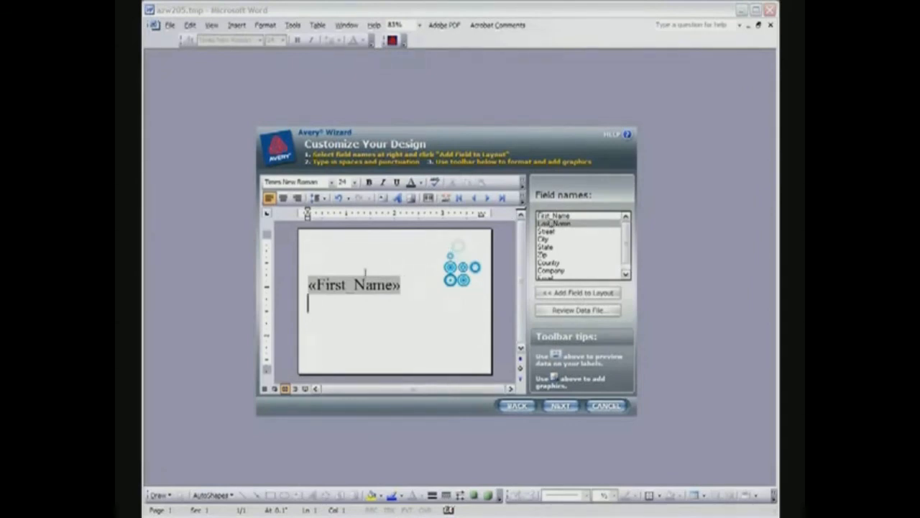
pyautogui.click(583, 294)
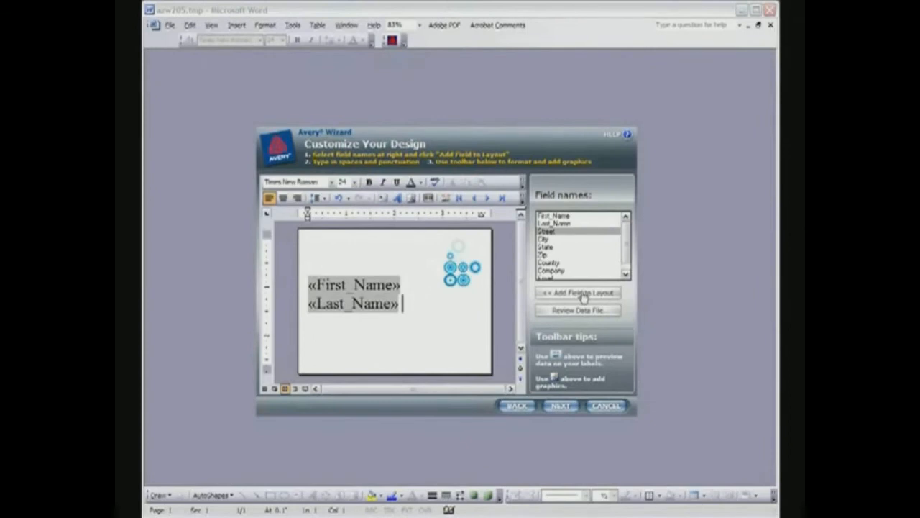
# - Set the font size of the Last_Name field to 20 and of the First_Name field to 28
pyautogui.click(303, 301)
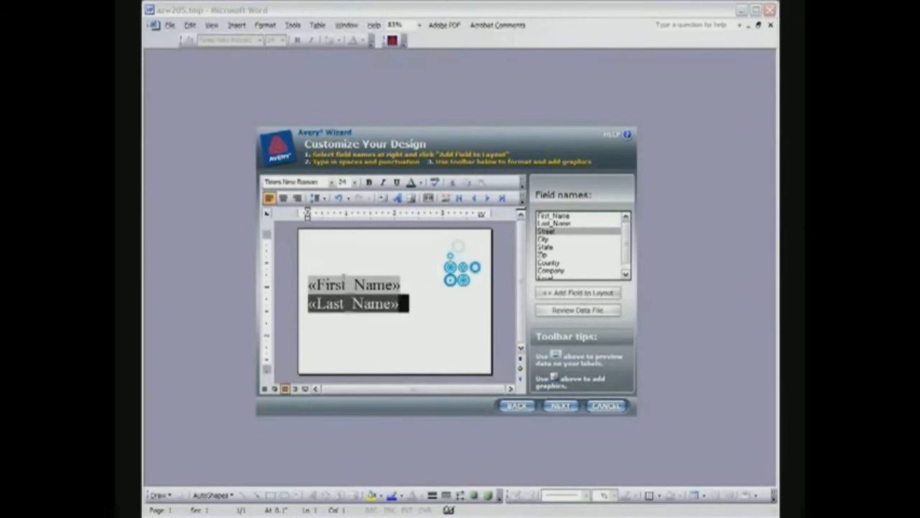
pyautogui.click(354, 182)
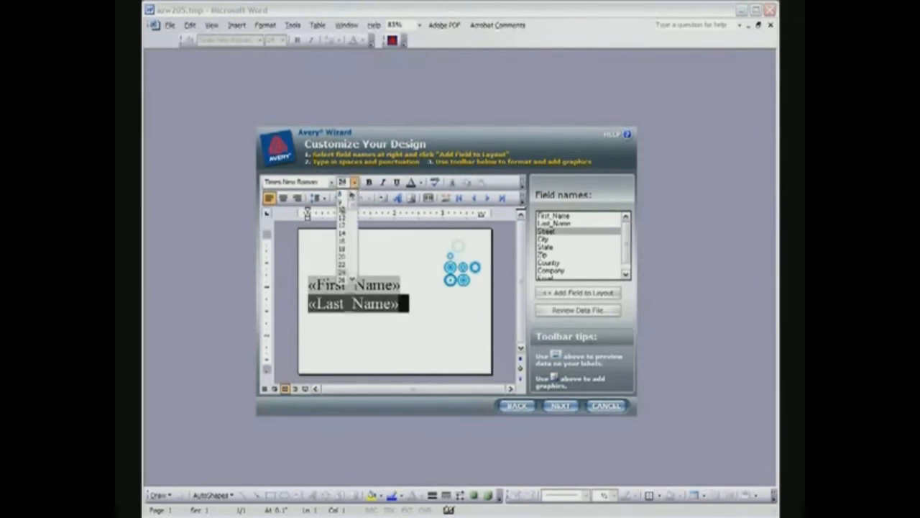
pyautogui.click(343, 255)
pyautogui.moveTo(412, 284); pyautogui.dragTo(327, 281)
pyautogui.click(355, 184)
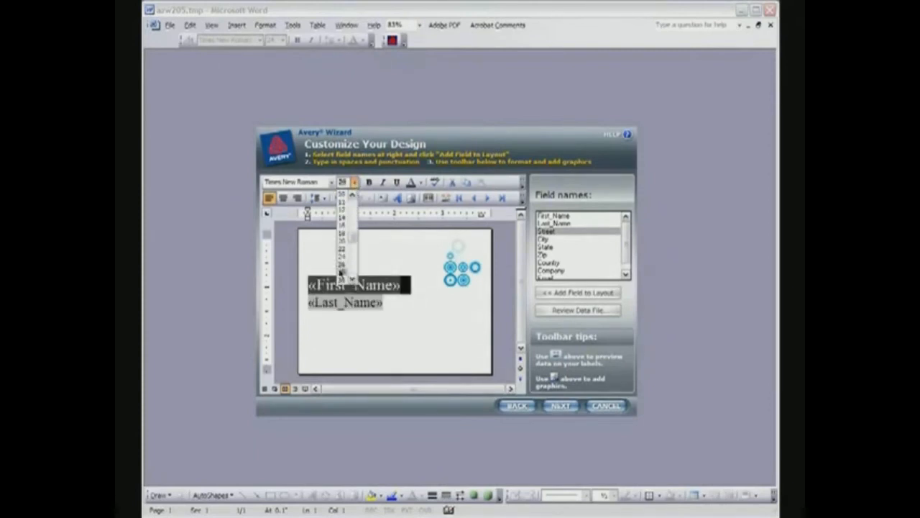
pyautogui.click(343, 264)
# - Below the name fields, leave a blank line and add the lines "The Event Name" and "Event Date and Location"
pyautogui.click(393, 305)
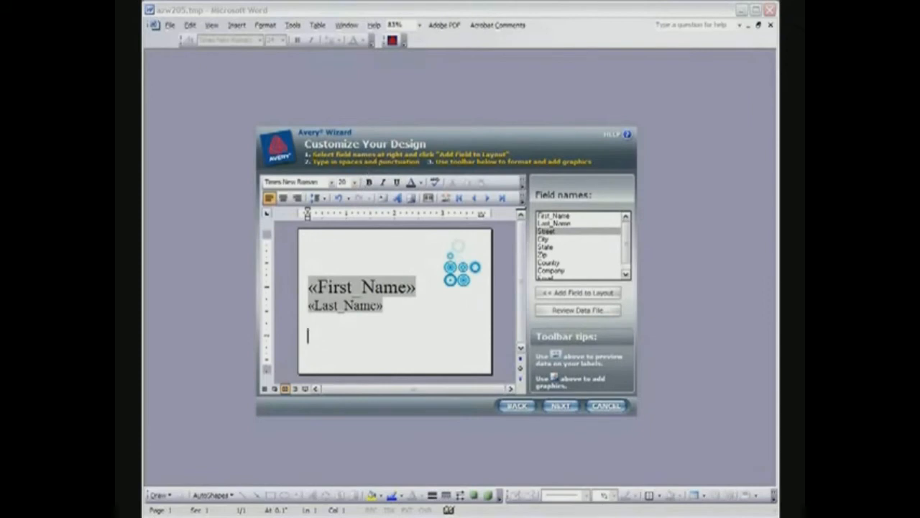
pyautogui.write('The Event Name')
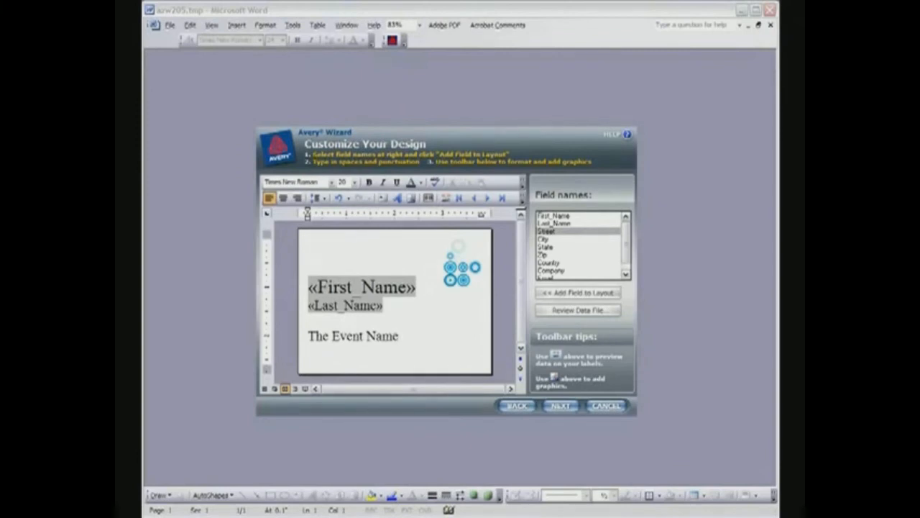
pyautogui.press('Return')
pyautogui.write('Event Date and Location')
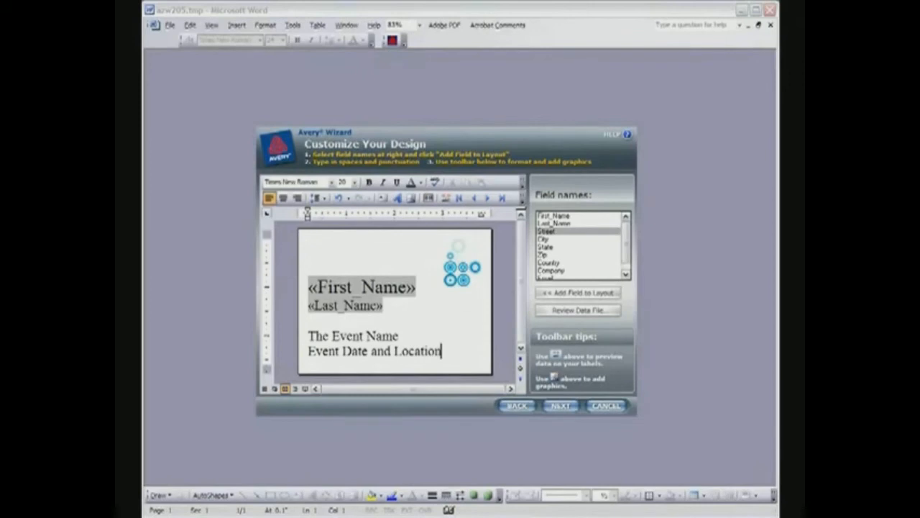
pyautogui.moveTo(291, 349); pyautogui.dragTo(342, 343)
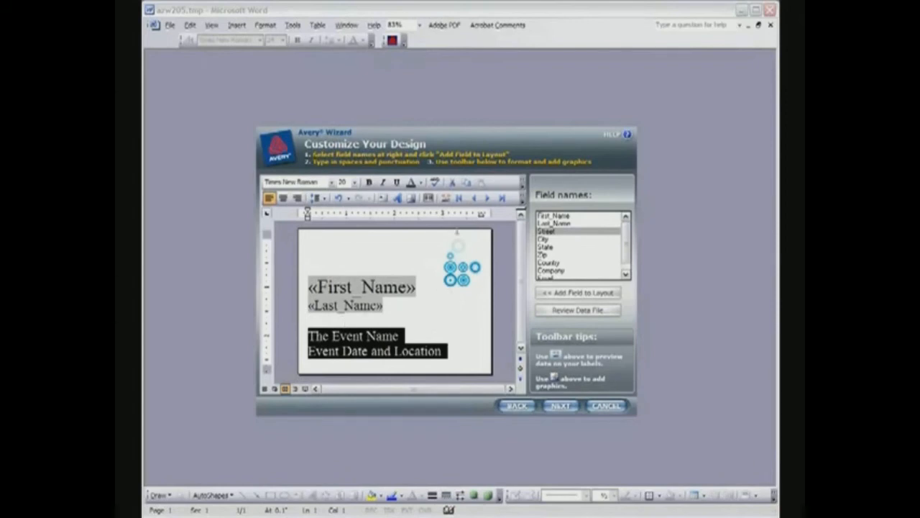
pyautogui.moveTo(307, 284); pyautogui.dragTo(389, 306)
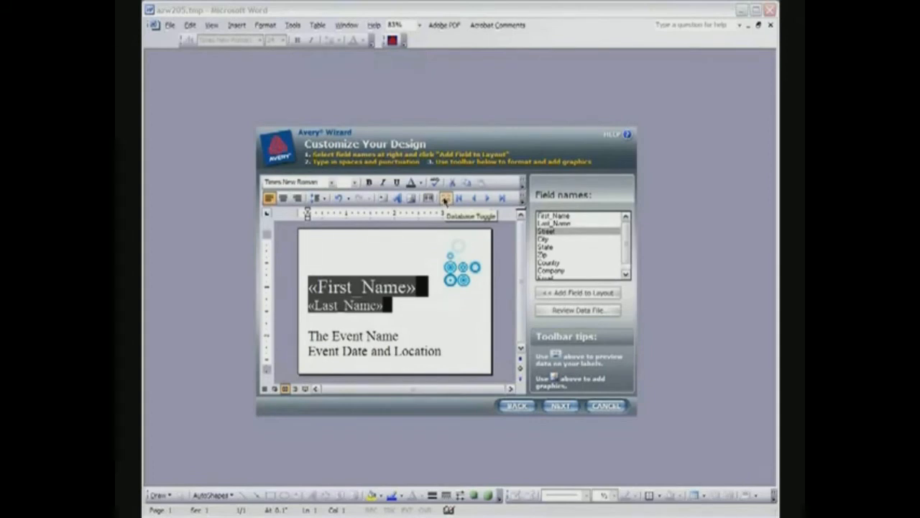
# - Preview the real data in the badge layout and browse forward through a few records, returning to the first one
pyautogui.click(445, 199)
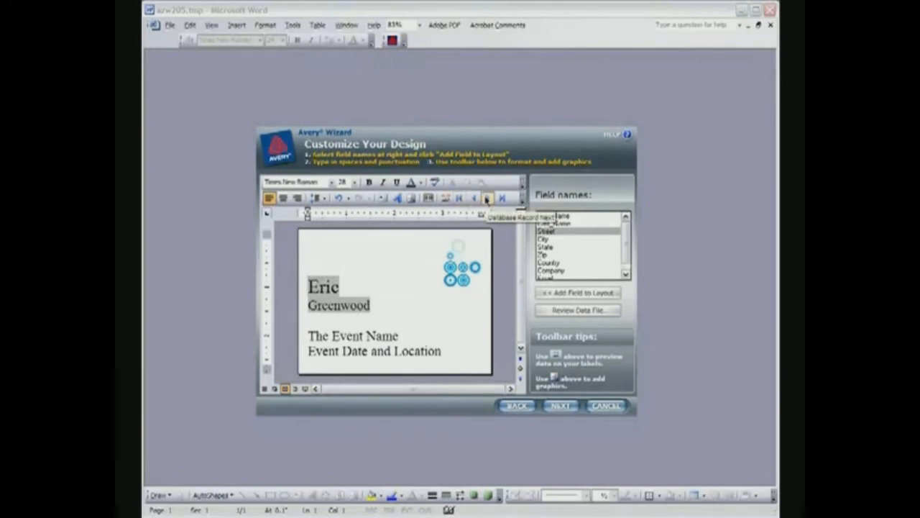
pyautogui.click(487, 198)
pyautogui.click(487, 198)
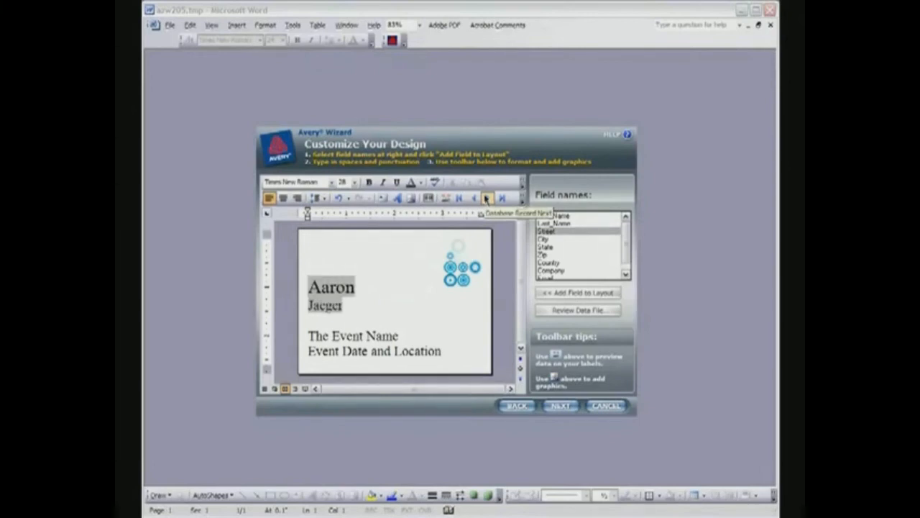
pyautogui.click(487, 199)
pyautogui.click(473, 199)
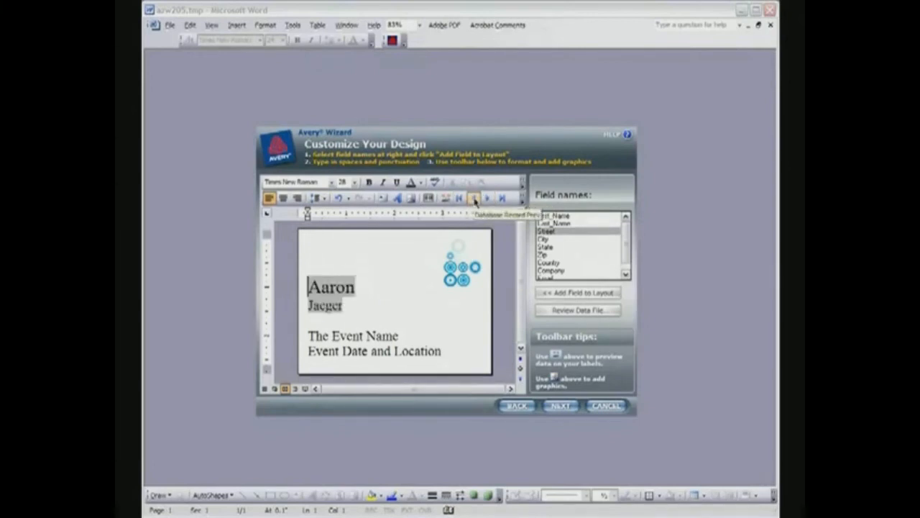
pyautogui.click(474, 199)
pyautogui.click(474, 199)
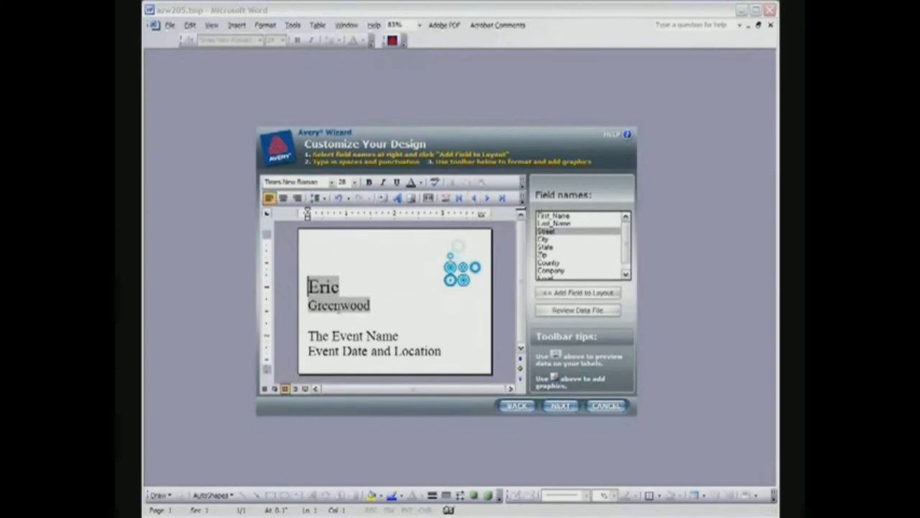
# - Proceed to the final wizard page and inspect the merged badge sheet in print preview, zooming in and out before closing it
pyautogui.click(562, 409)
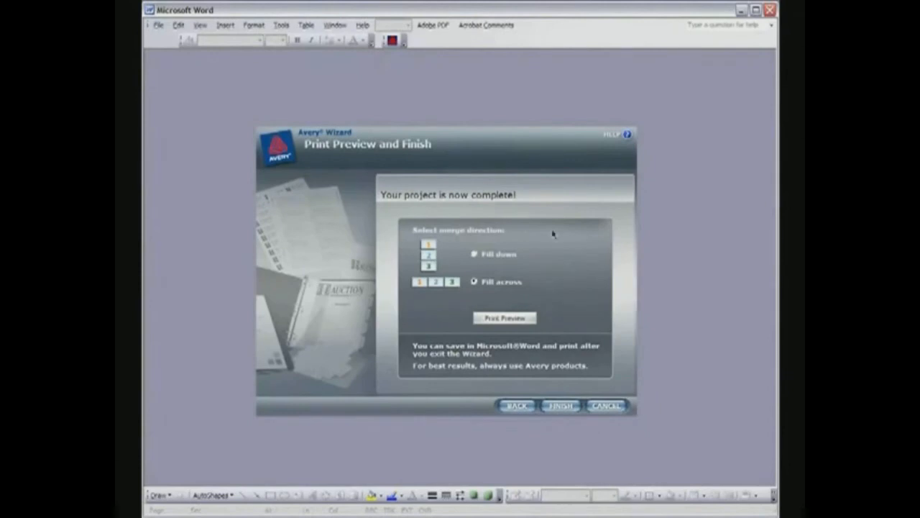
pyautogui.click(507, 318)
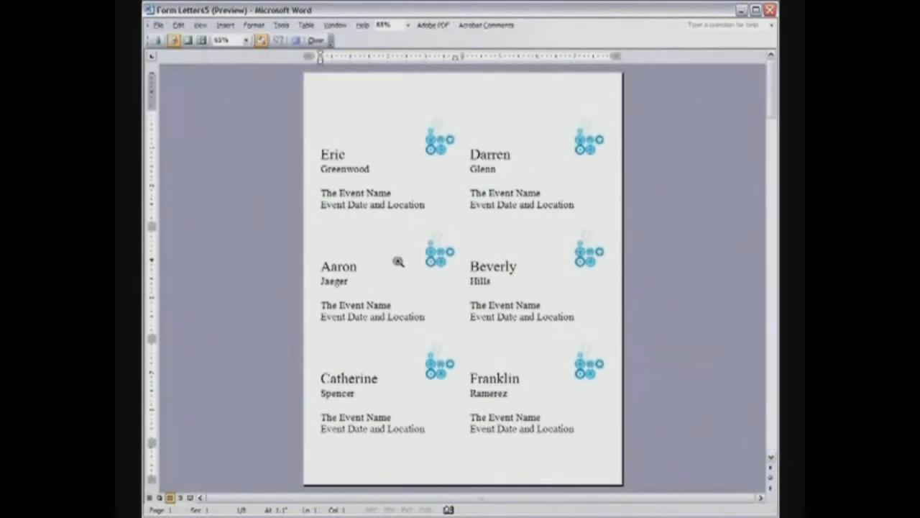
pyautogui.click(354, 167)
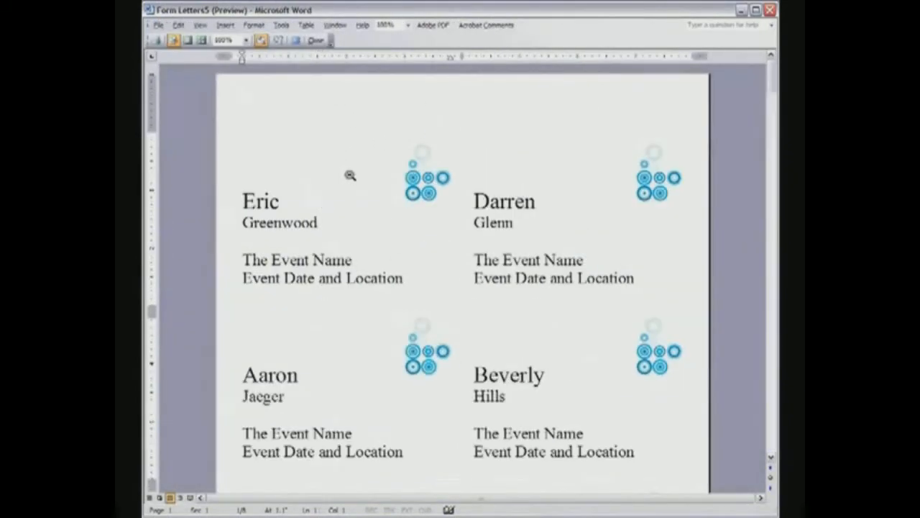
pyautogui.click(510, 213)
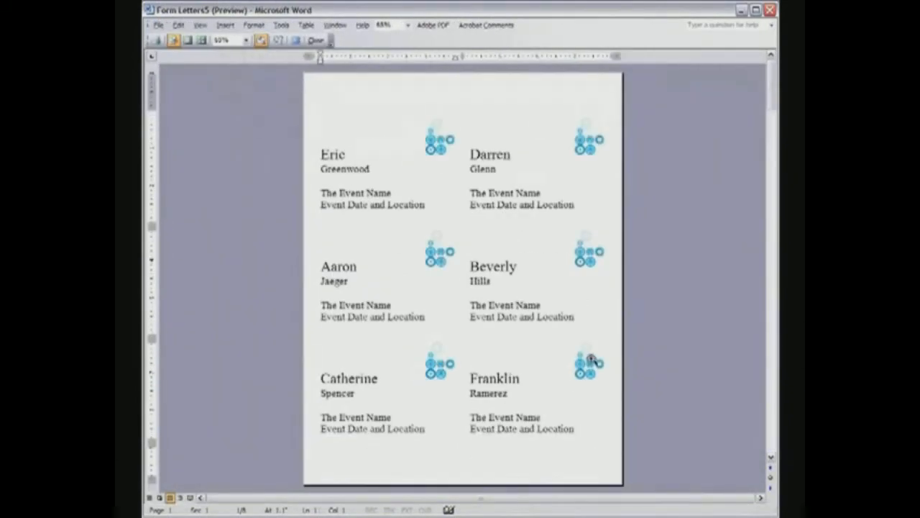
pyautogui.click(325, 284)
pyautogui.click(329, 279)
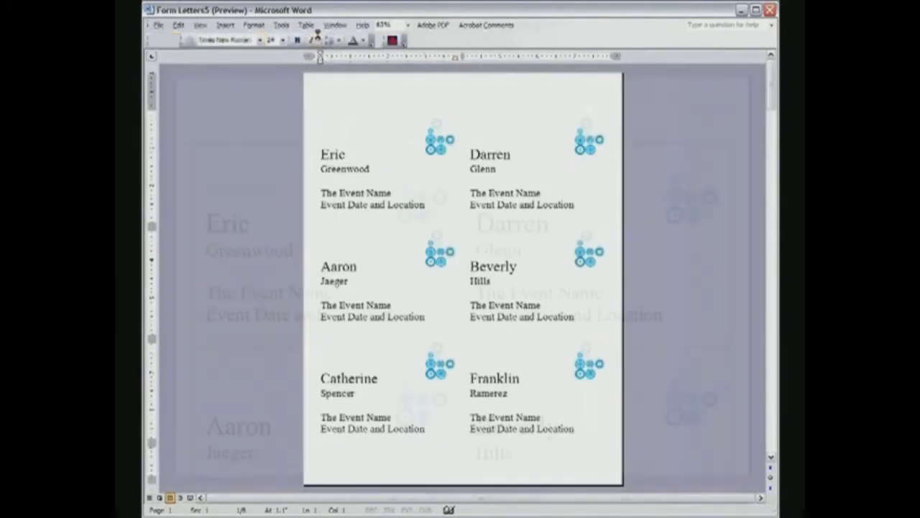
pyautogui.click(316, 40)
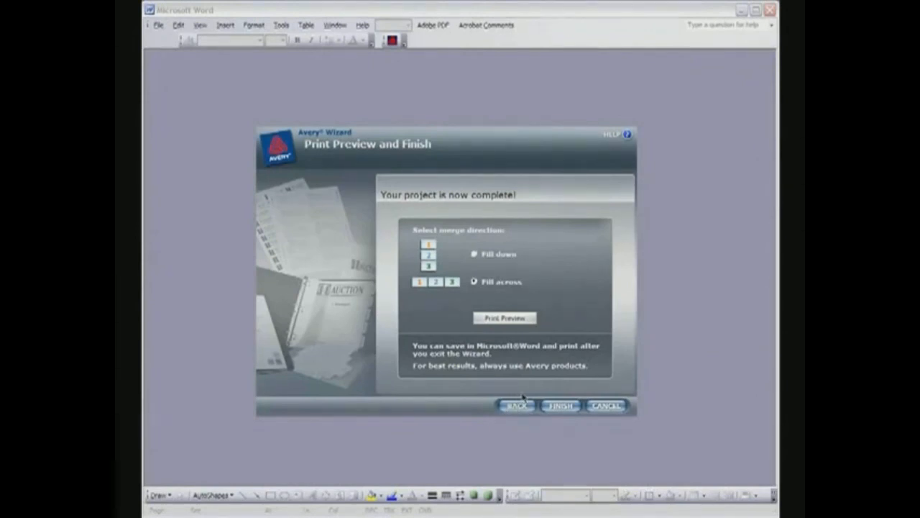
# - Finish the wizard with the fill-across merge direction to generate the merged badge document
pyautogui.click(558, 409)
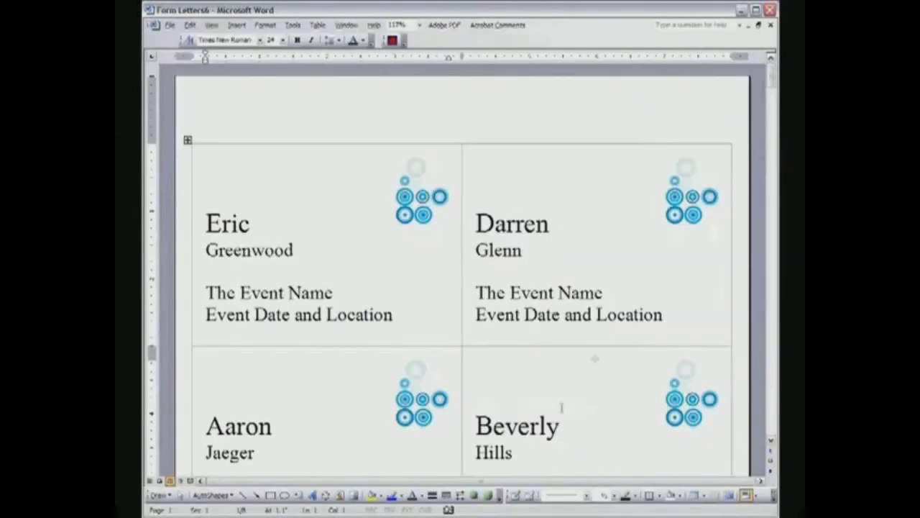
pyautogui.moveTo(771, 72)
pyautogui.mouseDown()
pyautogui.moveTo(773, 191)
pyautogui.moveTo(774, 75)
pyautogui.mouseUp()
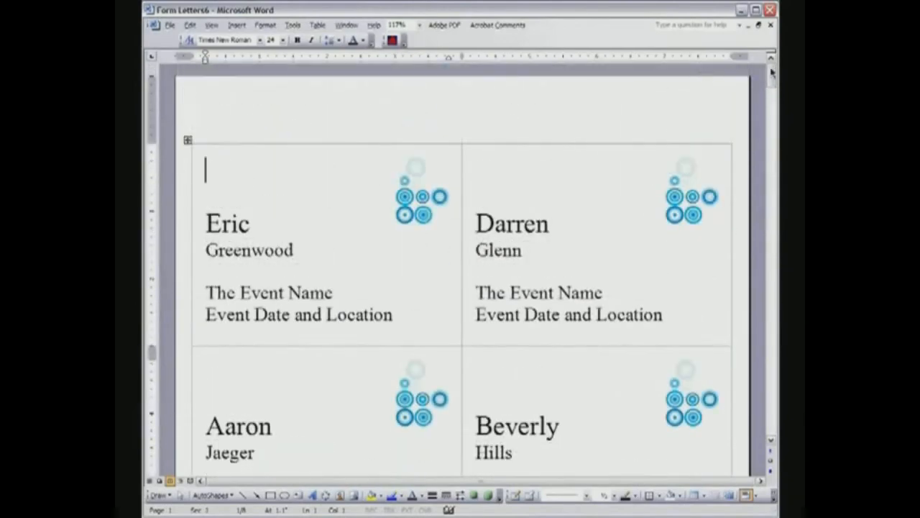